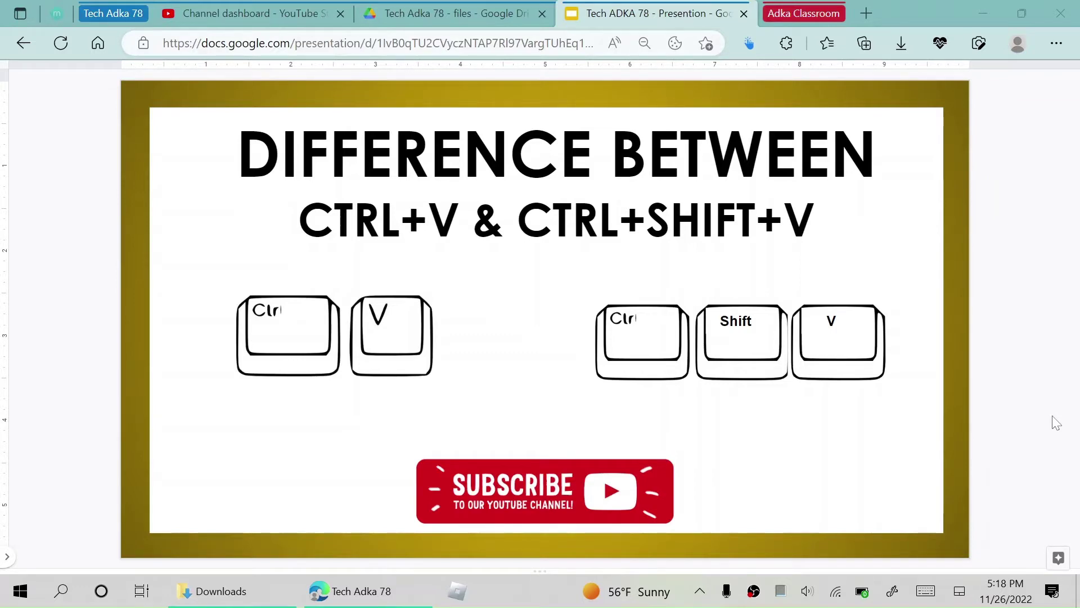
Put the presentation in full screen with F11 to show the Introduction slide.
key(F11)
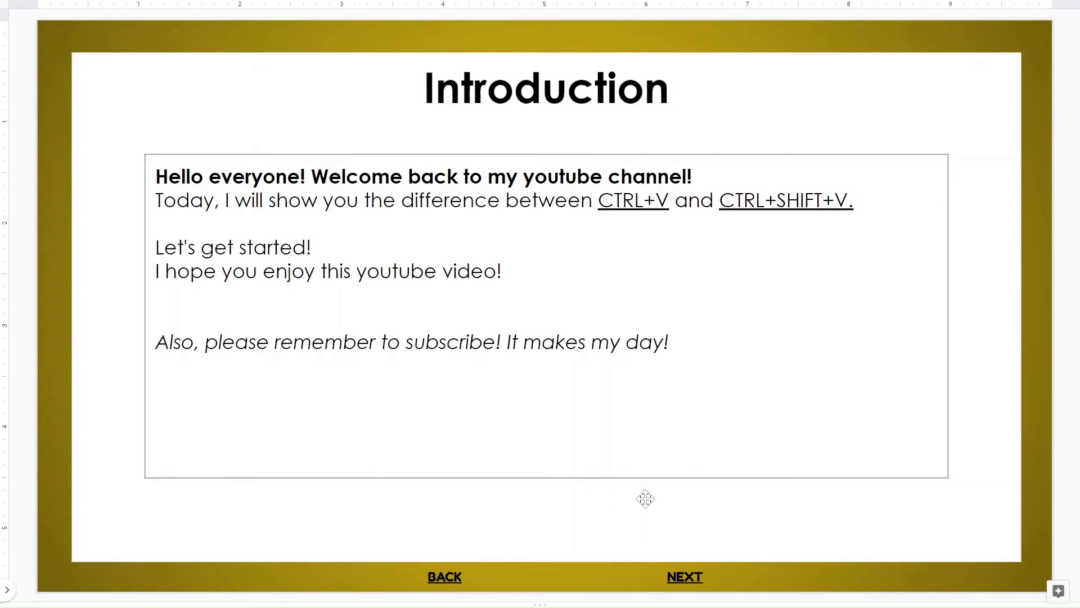
Follow the NEXT link to the next slide, then select and deselect the explanation text box.
click(677, 576)
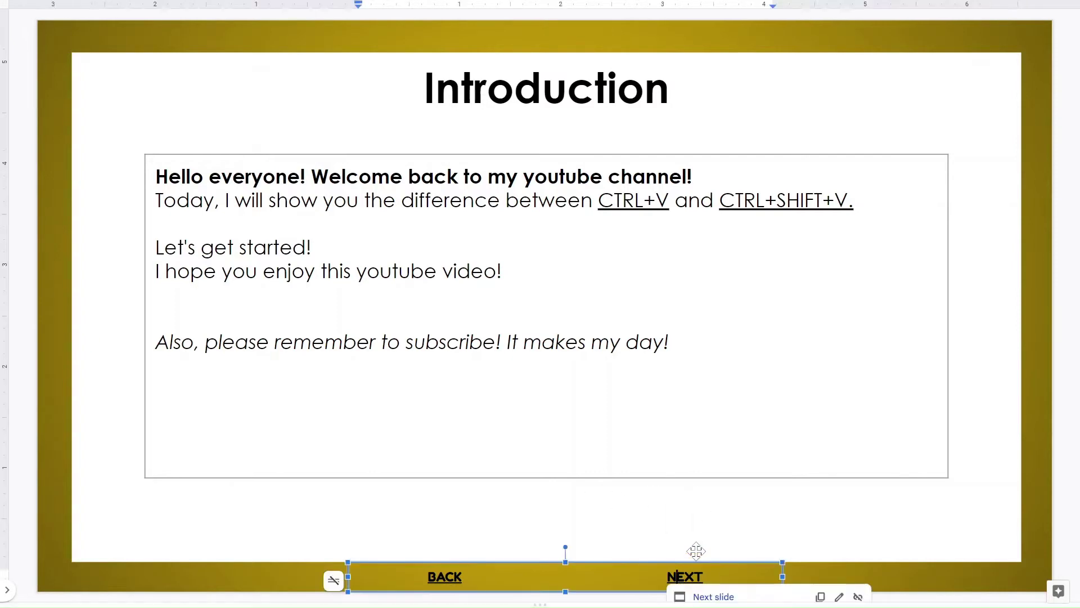
click(713, 596)
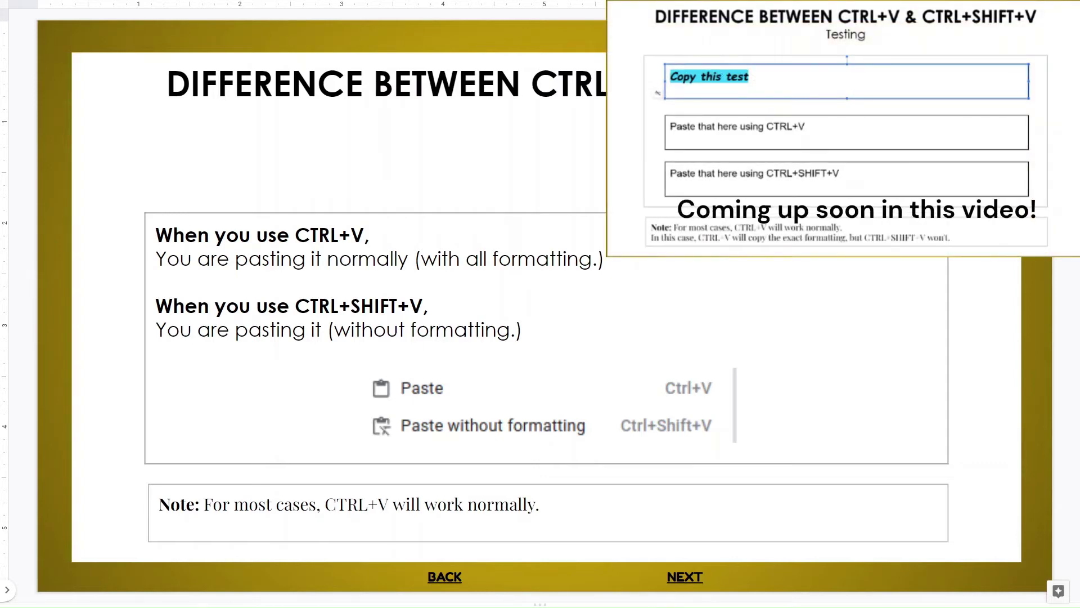
click(292, 328)
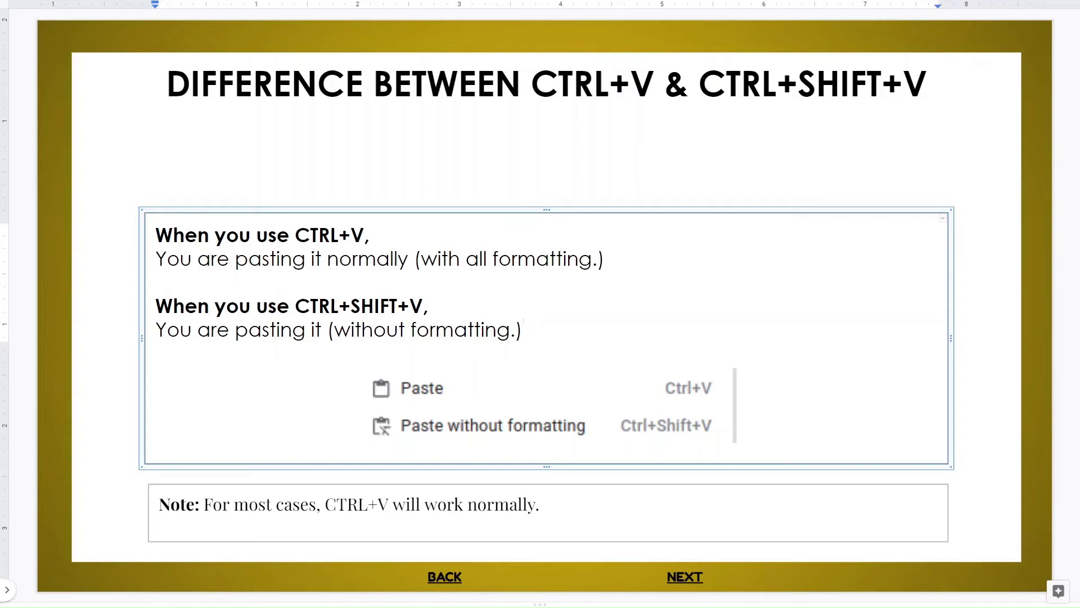
key(shift+Right)
key(Left)
click(69, 398)
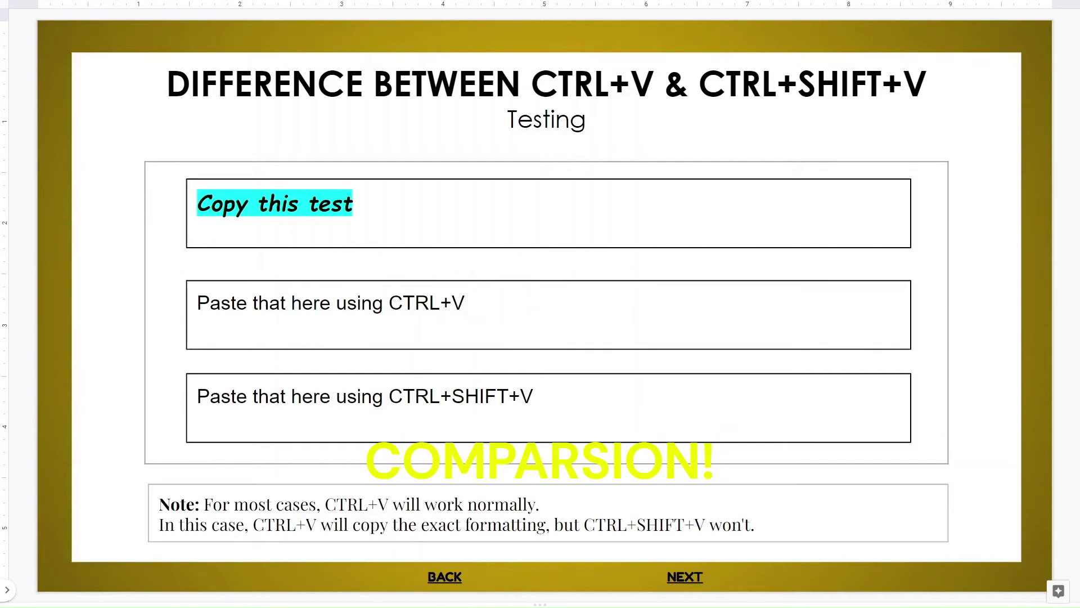
Copy the formatted 'Copy this test' line and paste it with formatting under CTRL+V.
click(354, 204)
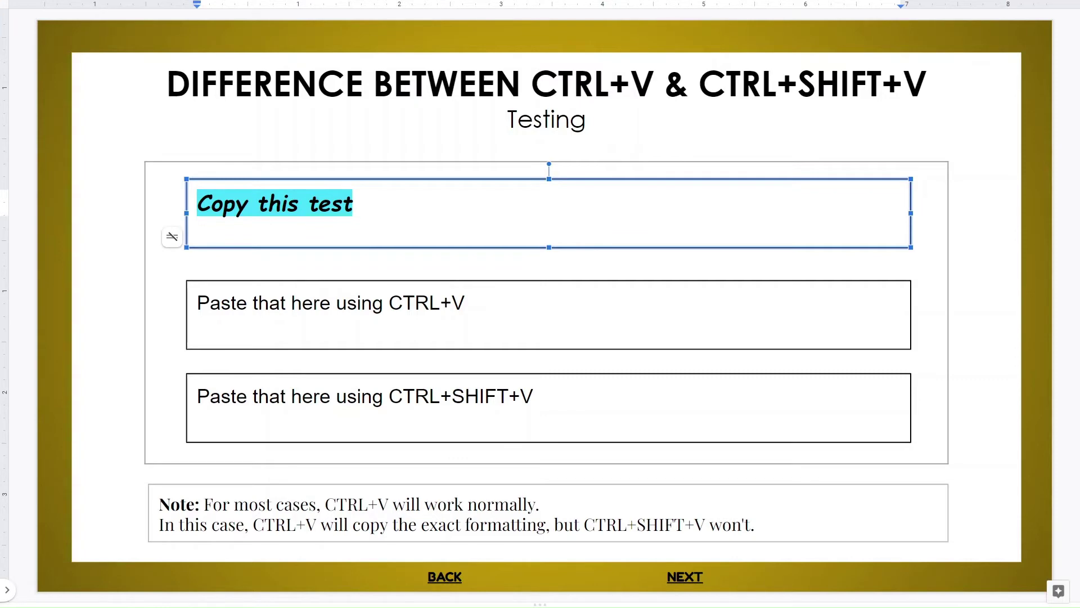
right_click(193, 211)
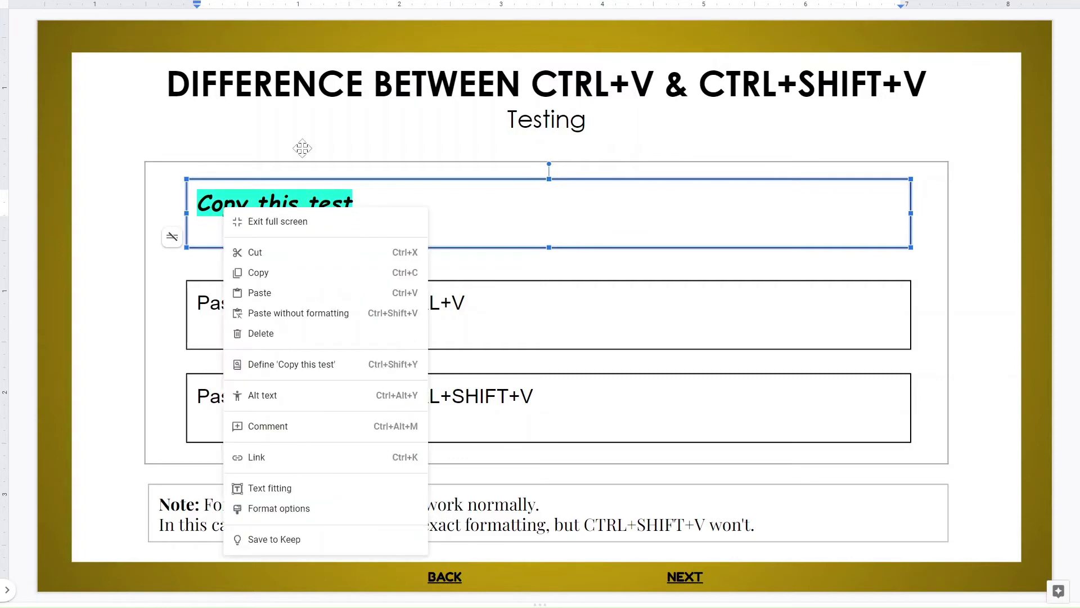
click(258, 272)
click(487, 307)
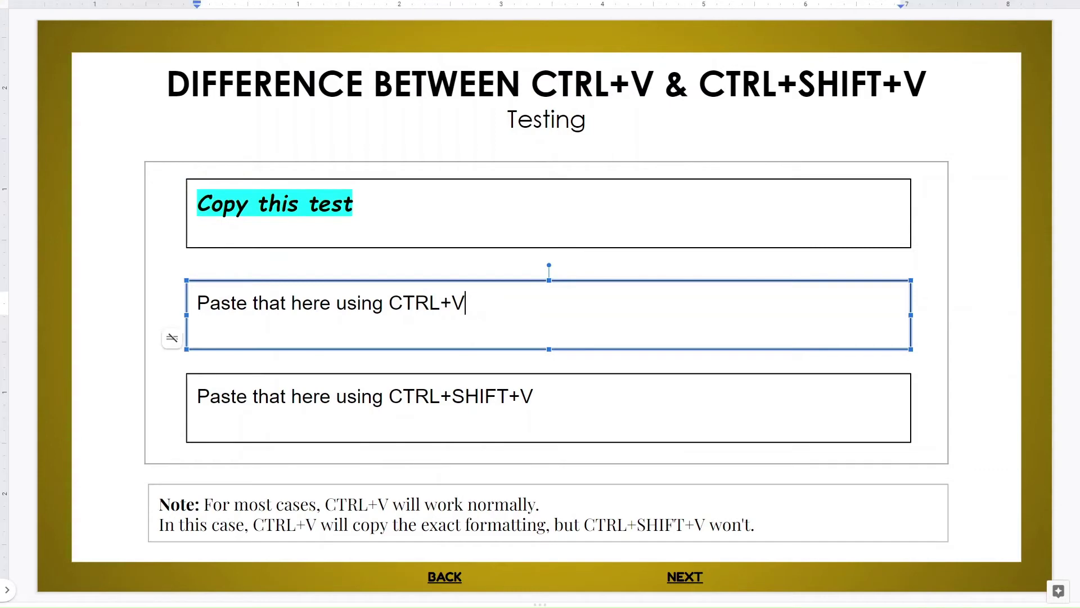
key(Return)
key(ctrl+v)
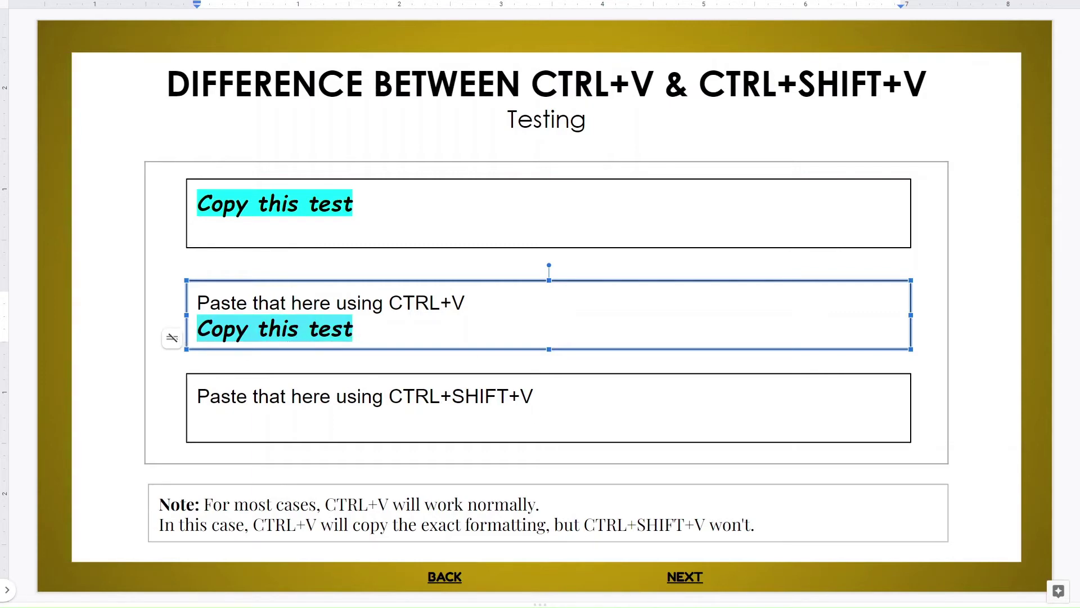
Paste the same line as plain text on a new line under CTRL+SHIFT+V.
click(530, 417)
double_click(530, 417)
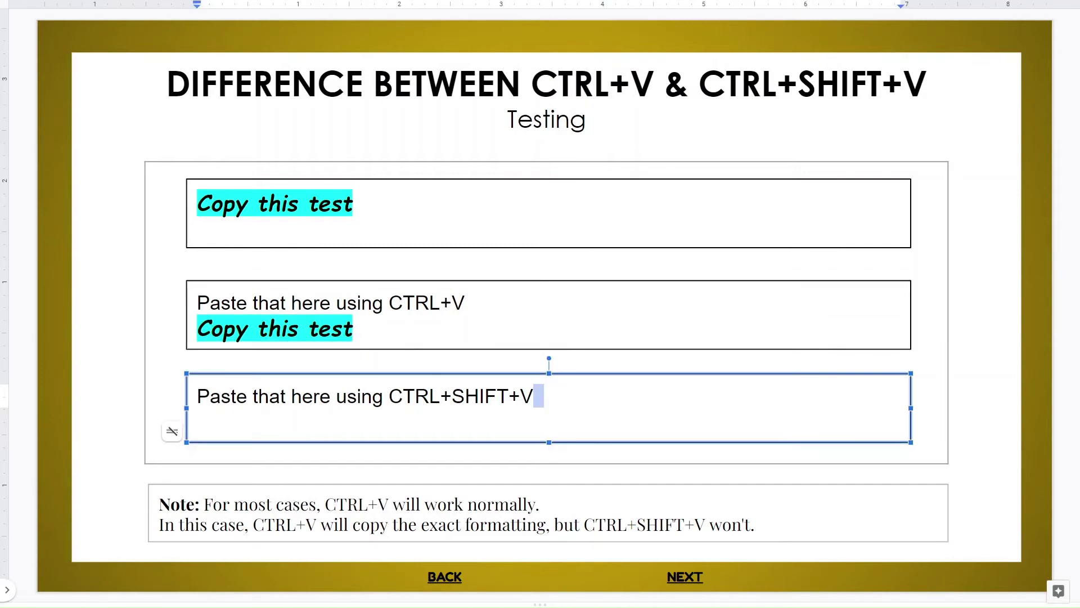
key(Return)
key(ctrl+shift+v)
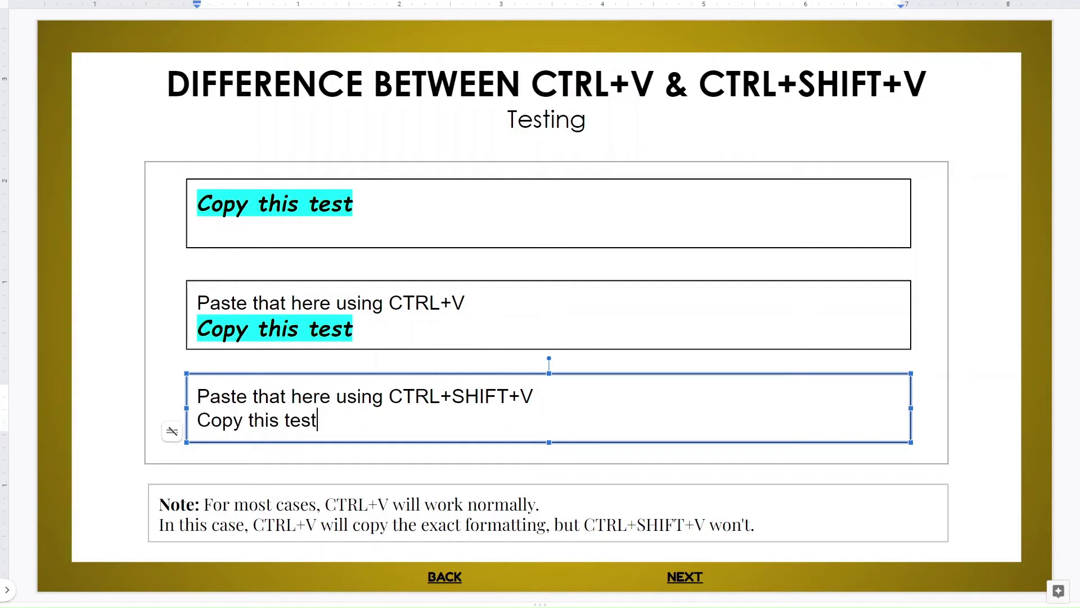
drag(541, 396, 194, 398)
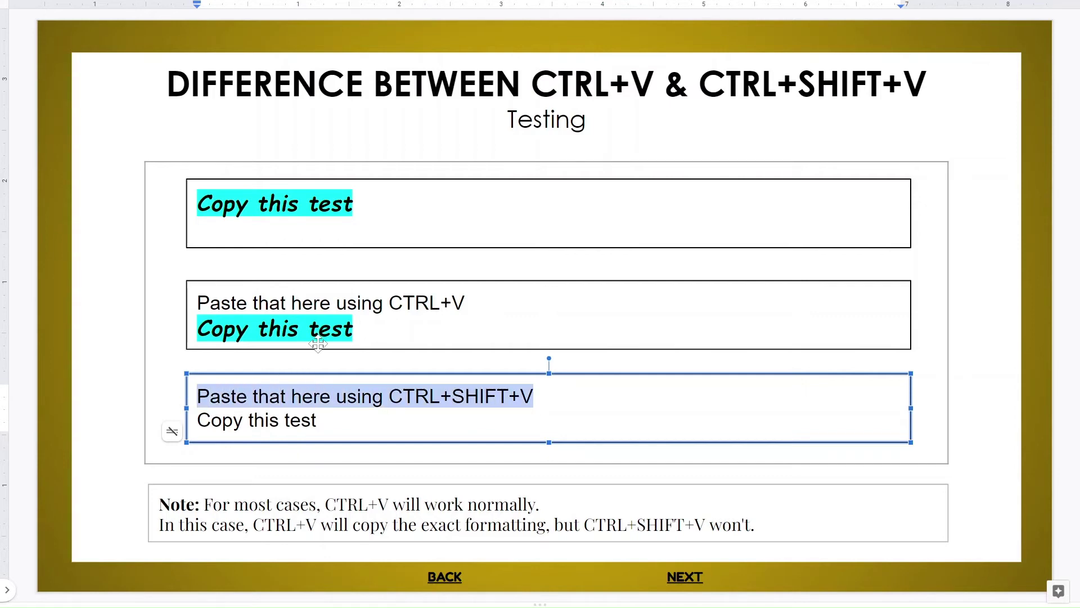
drag(317, 419, 211, 419)
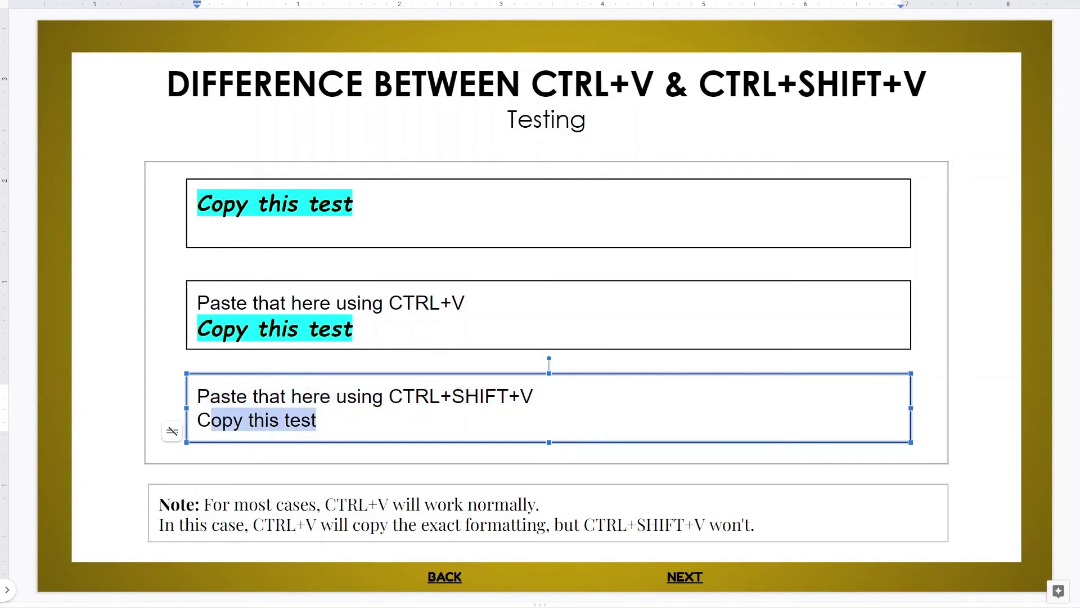
key(Right)
key(shift+Home)
click(183, 461)
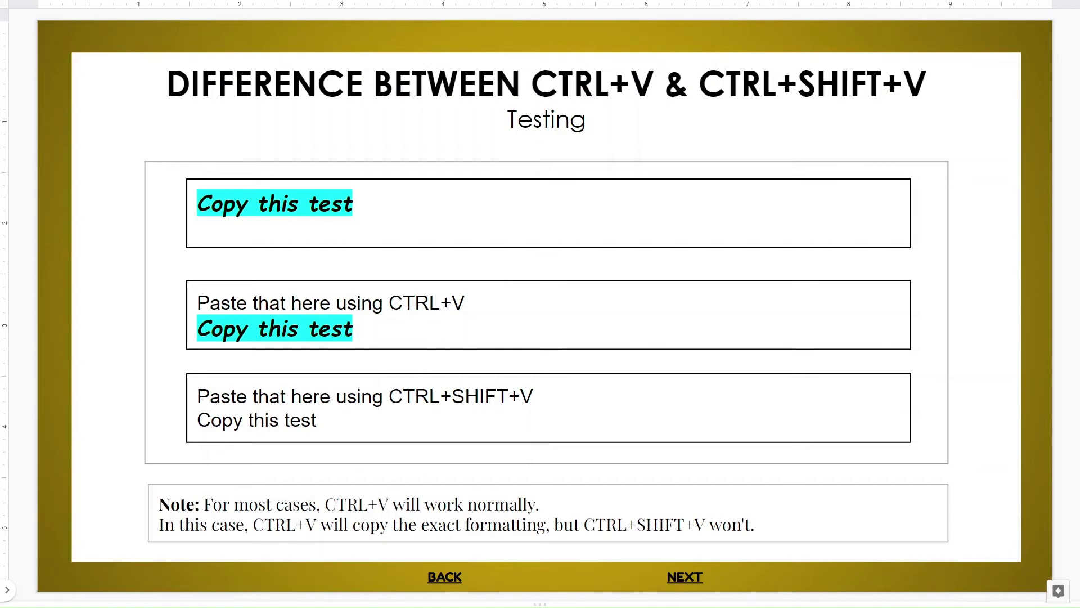
On the next slide, copy 'Copy this test' and paste it into the CTRL+V box.
key(Right)
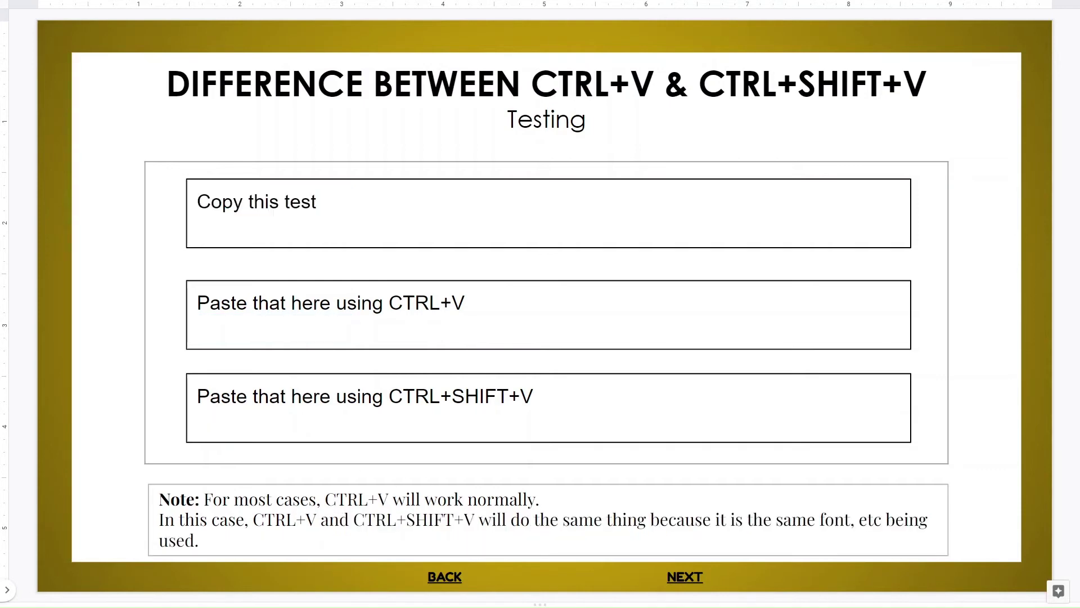
click(333, 205)
double_click(333, 204)
key(ctrl+a)
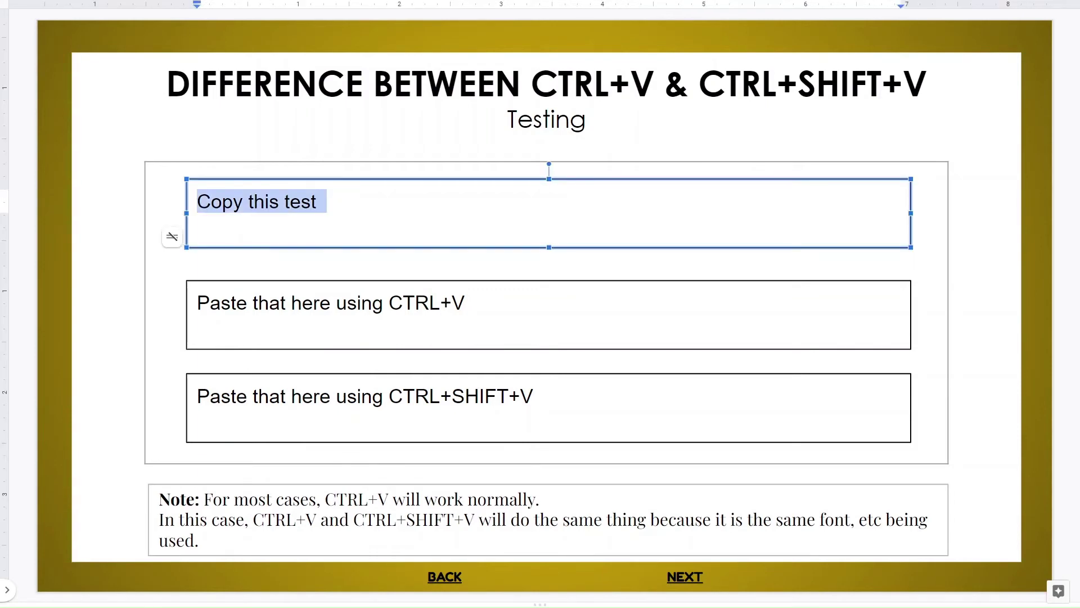
click(393, 326)
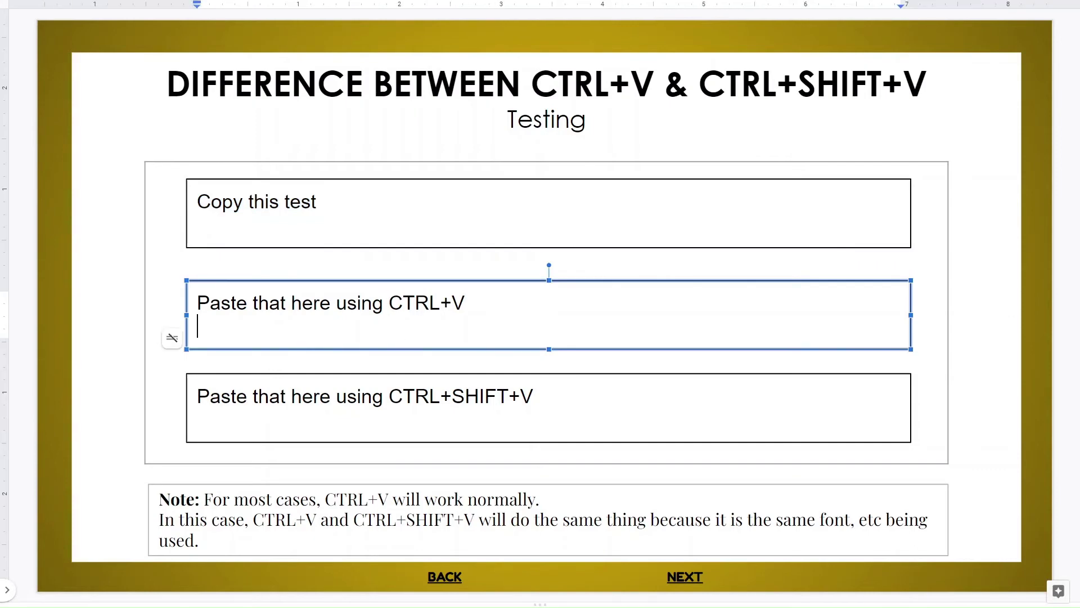
key(ctrl+v)
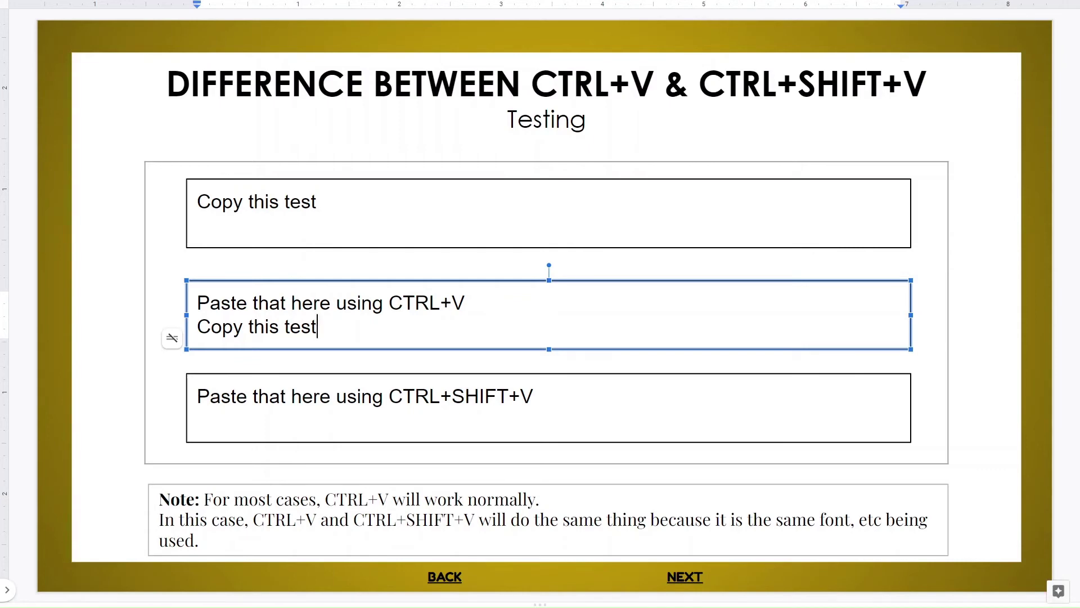
Select the pasted line in the CTRL+V box, then highlight the note about formatting differences.
click(453, 212)
click(503, 329)
click(566, 410)
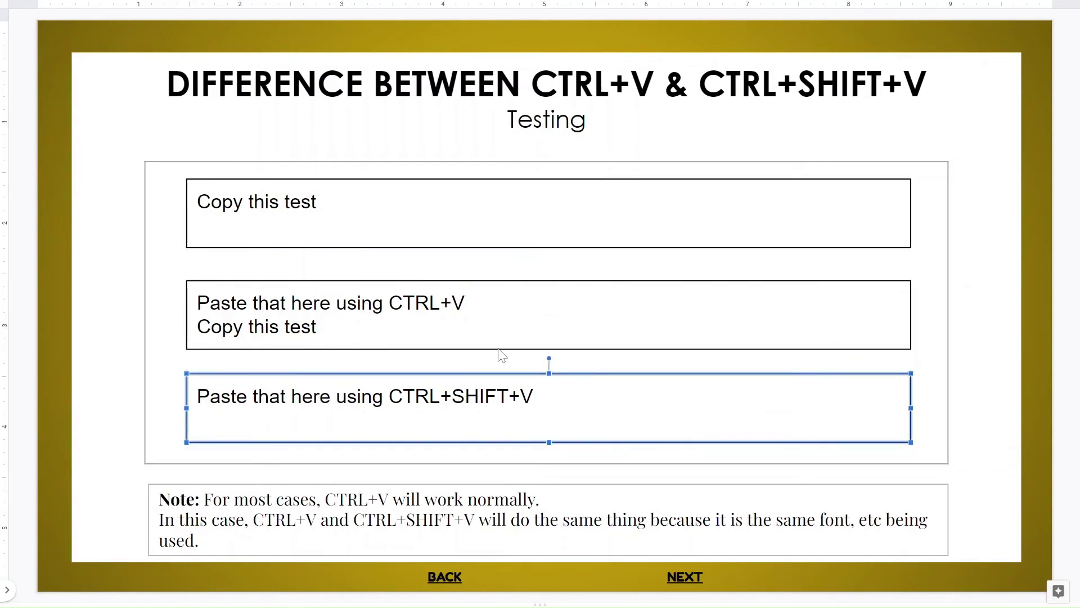
click(477, 322)
click(424, 326)
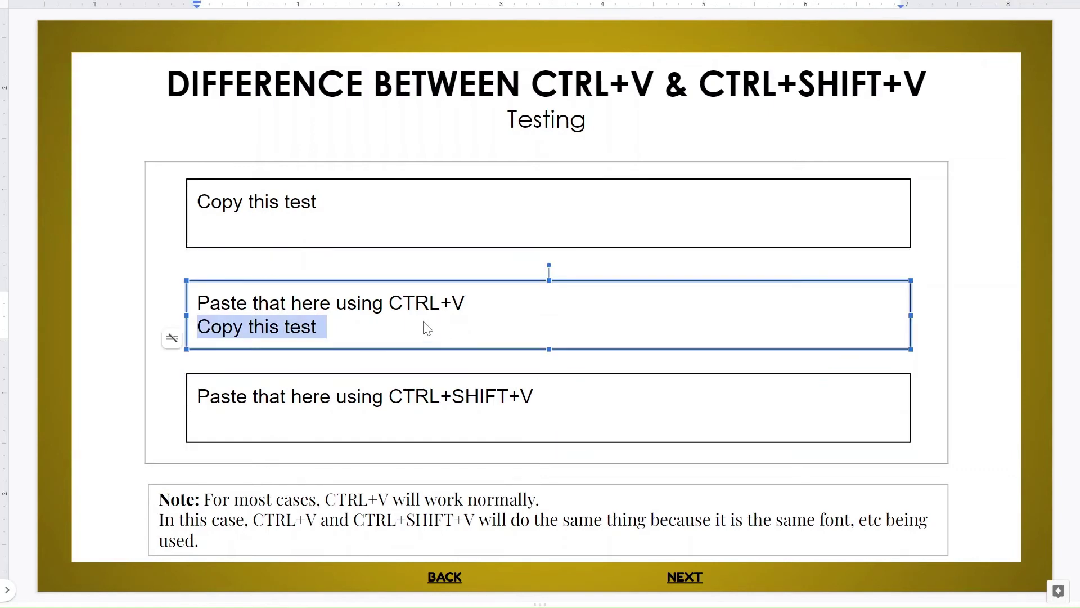
key(shift+Home)
click(676, 520)
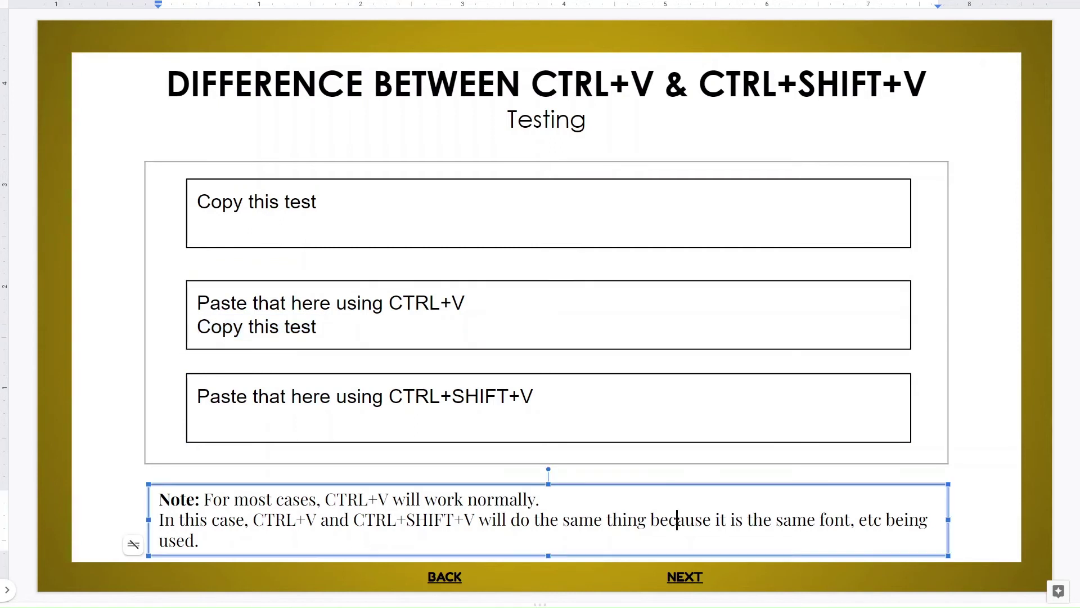
drag(543, 499, 325, 499)
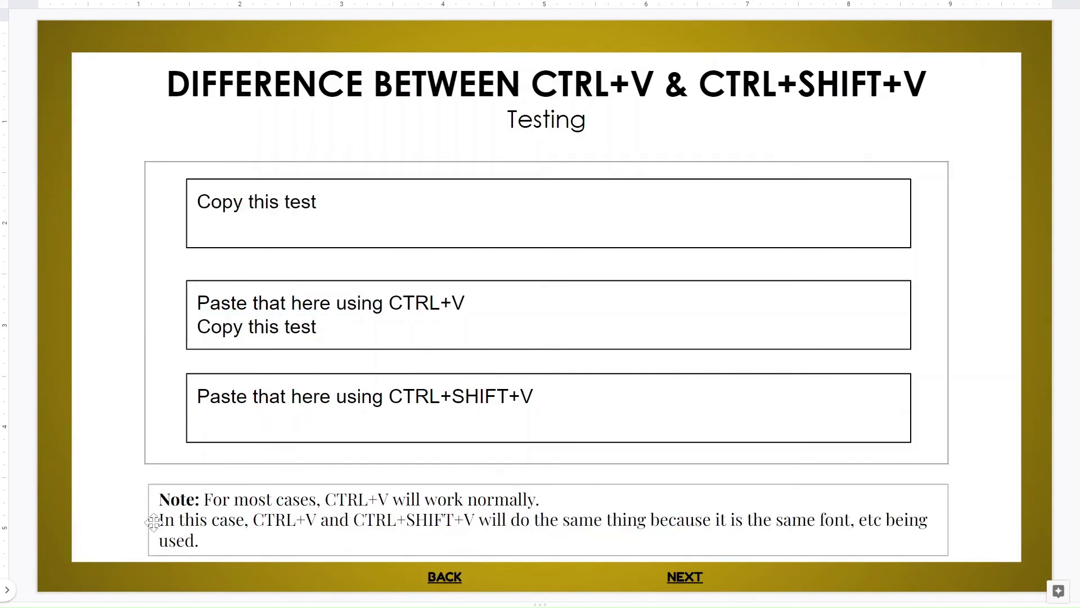
drag(158, 519, 205, 499)
Paste 'Copy this test' as plain text on a new line in the CTRL+SHIFT+V box.
click(56, 440)
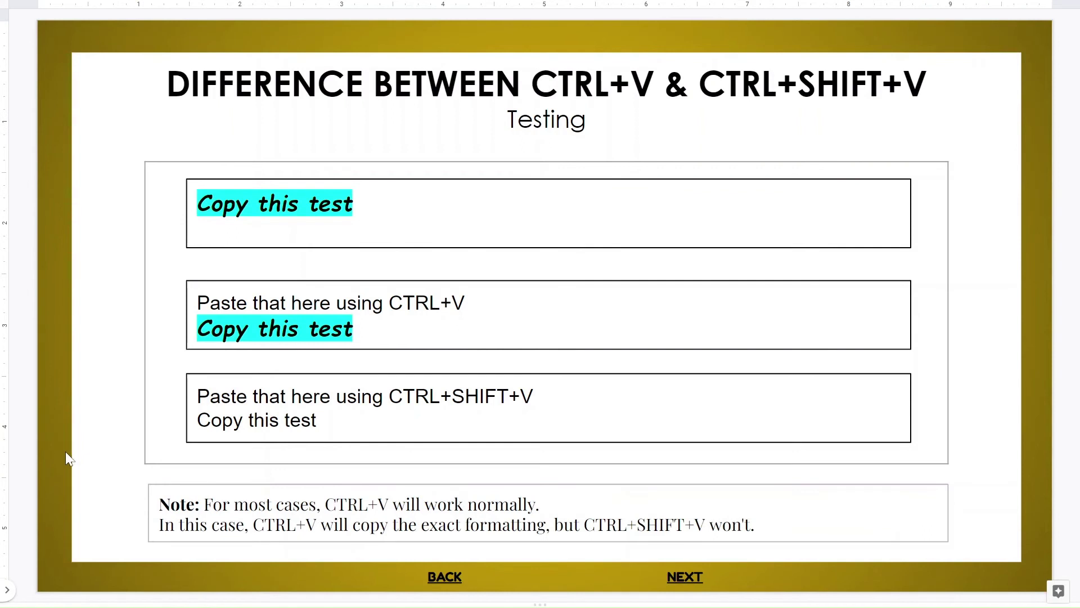
click(264, 523)
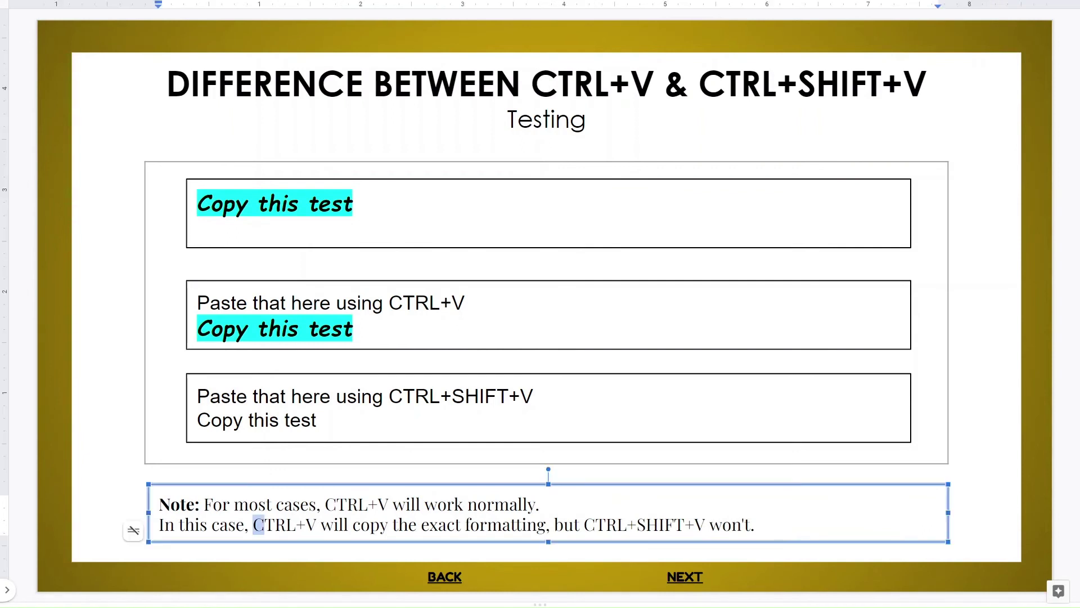
click(60, 428)
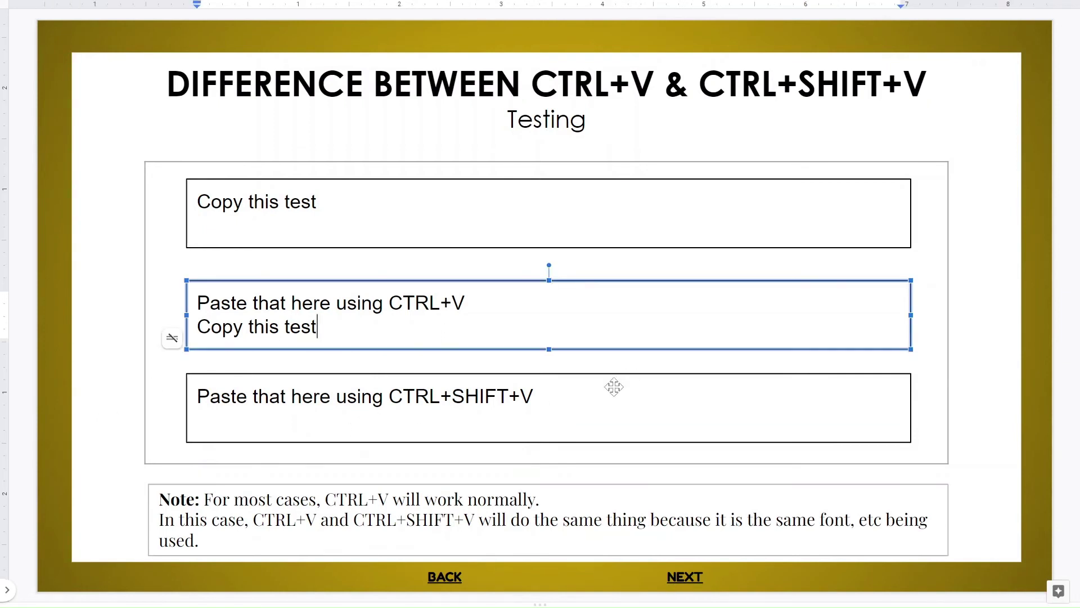
click(597, 405)
click(534, 396)
key(Return)
key(ctrl+shift+v)
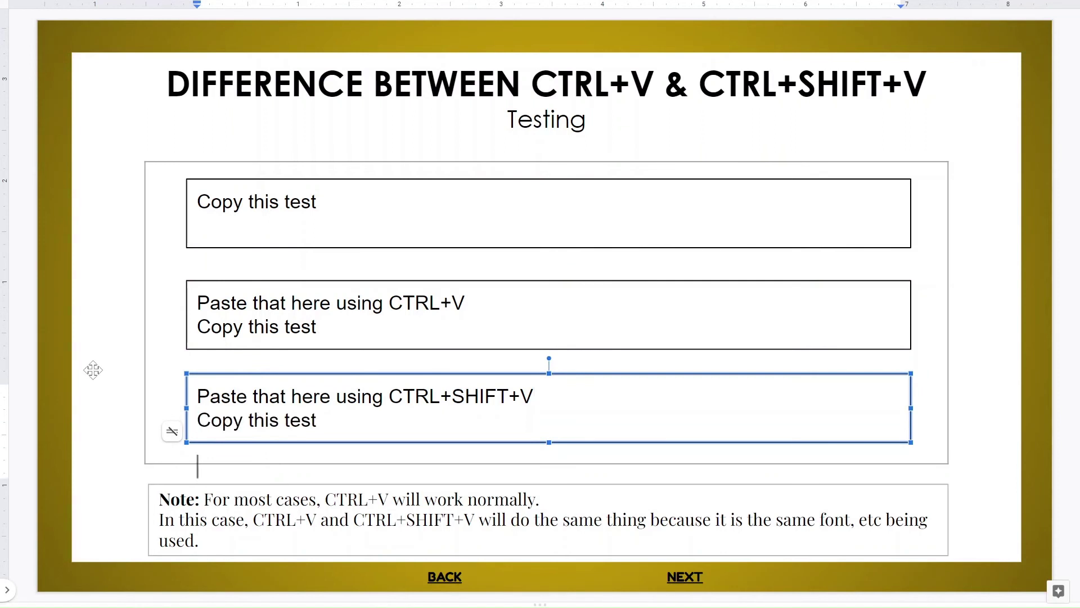
Deselect the bottom box and start editing the note text.
click(43, 364)
click(156, 529)
click(175, 518)
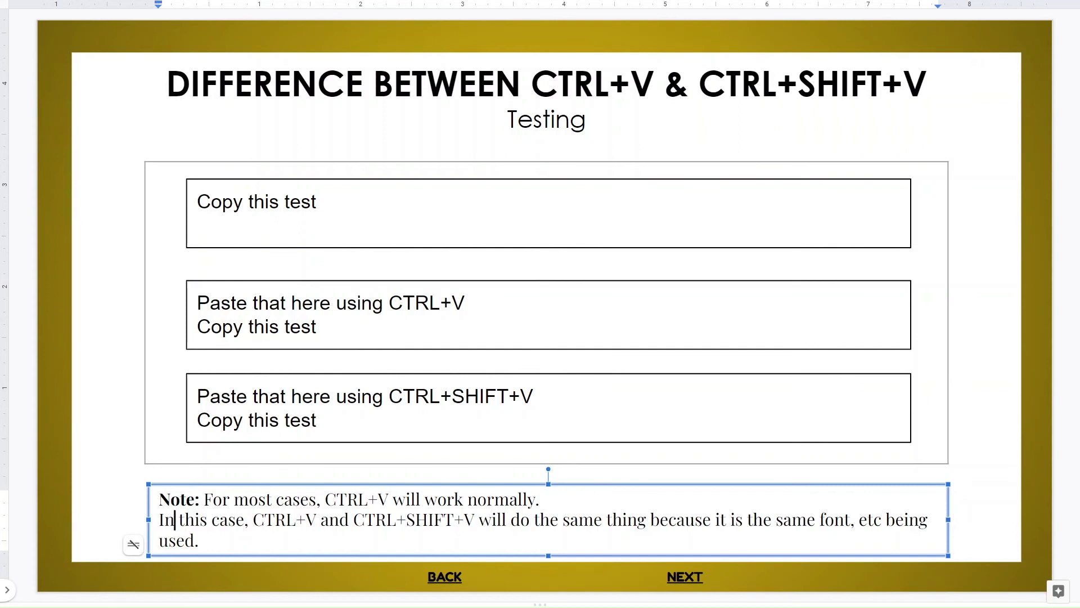
Deselect the note and go to the OUTRO slide with Page Down.
click(61, 469)
key(Page_Down)
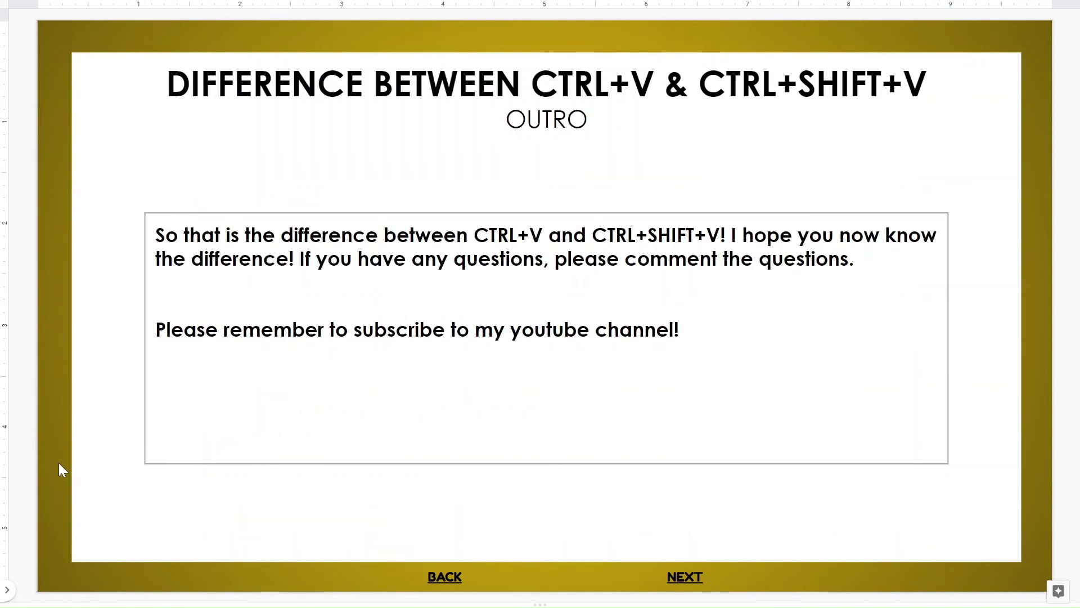